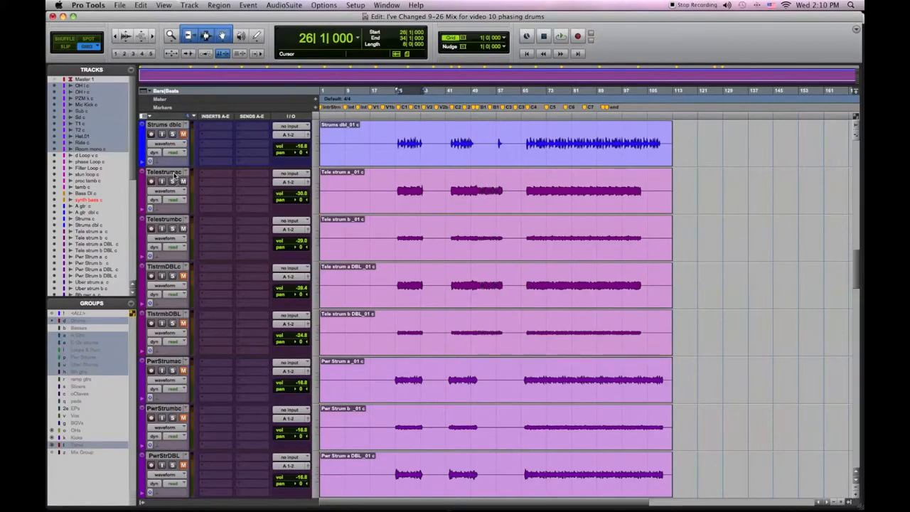
Step: Review the name and comments of Tele strum a through to Tele strum a DBL
double_click(165, 172)
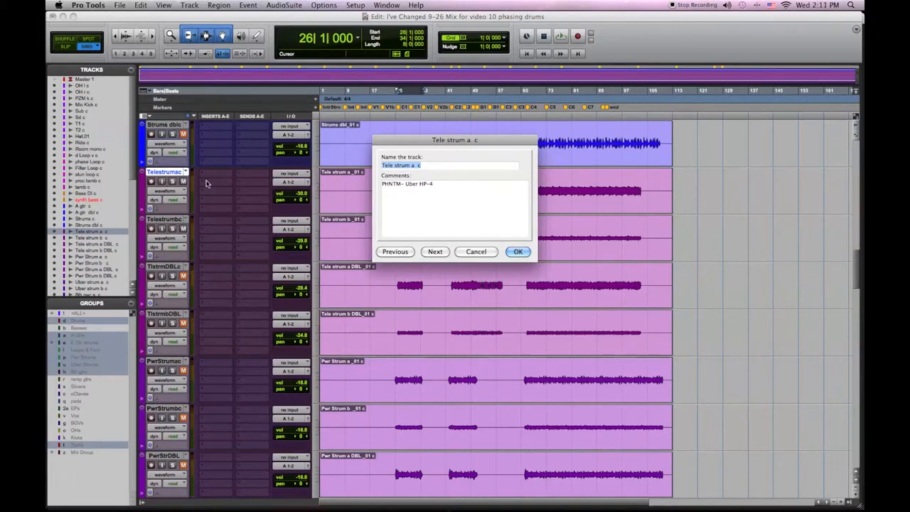
key(super+Down)
key(super+Down)
key(Return)
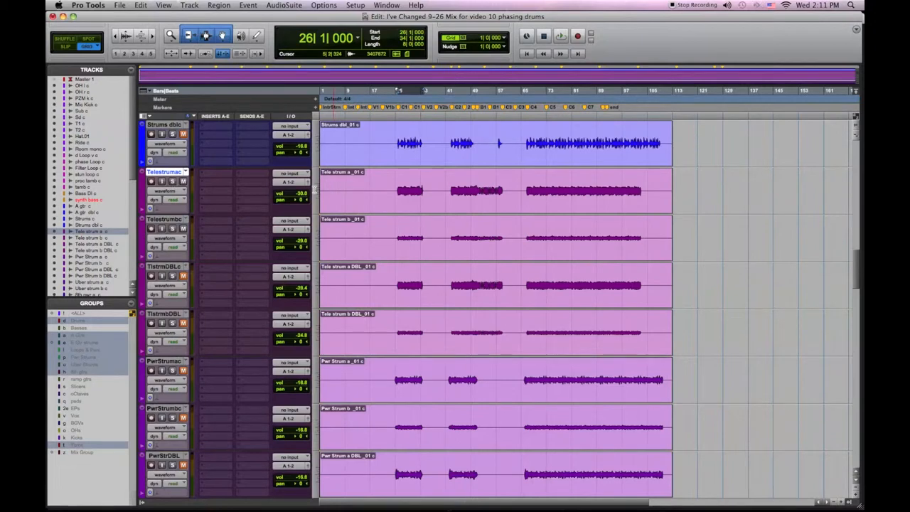
Step: Play the strums, toggle Tele strum a's polarity to compare, and leave it inverted
key(space)
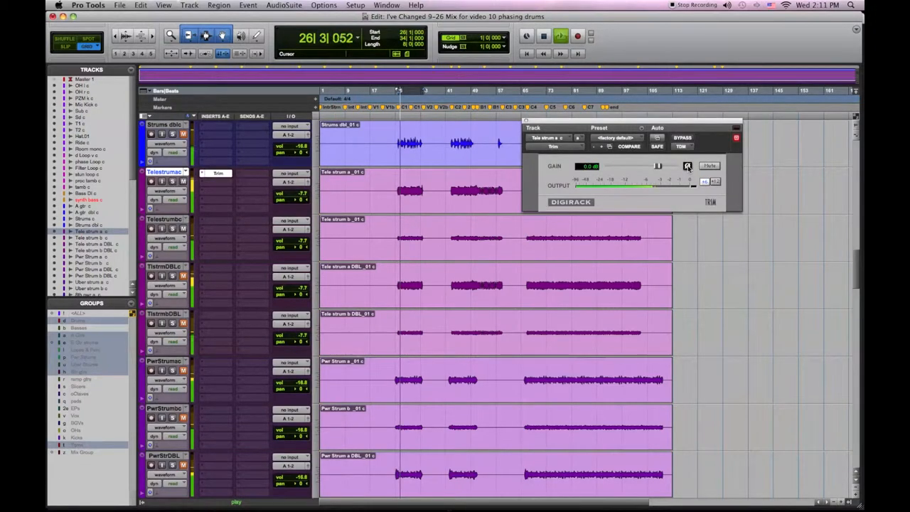
click(687, 166)
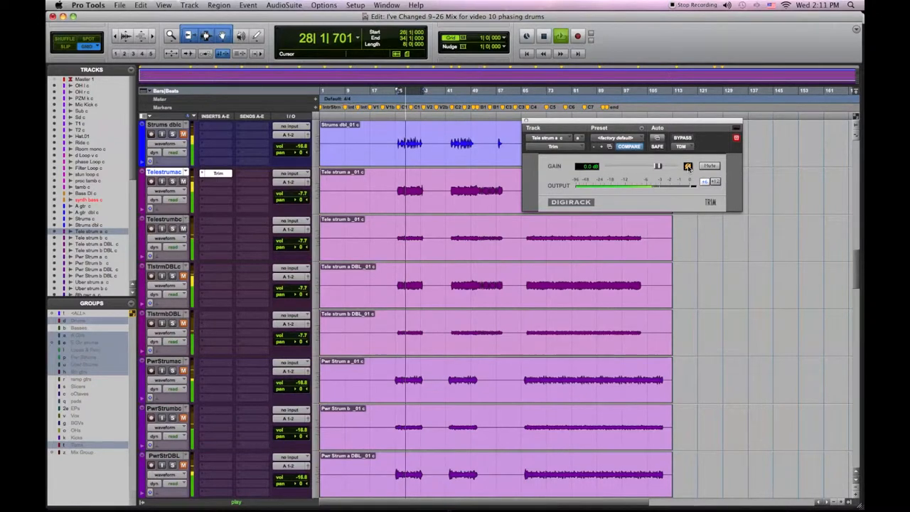
click(687, 166)
click(687, 166)
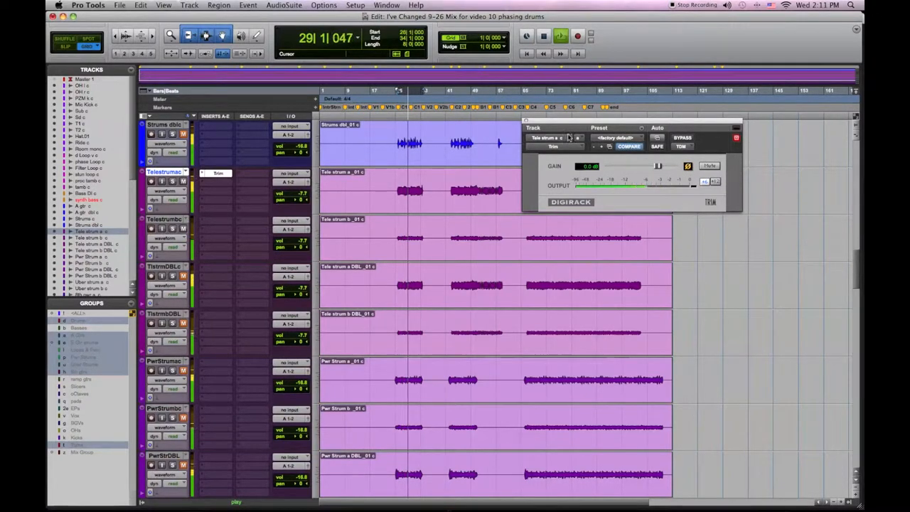
click(525, 122)
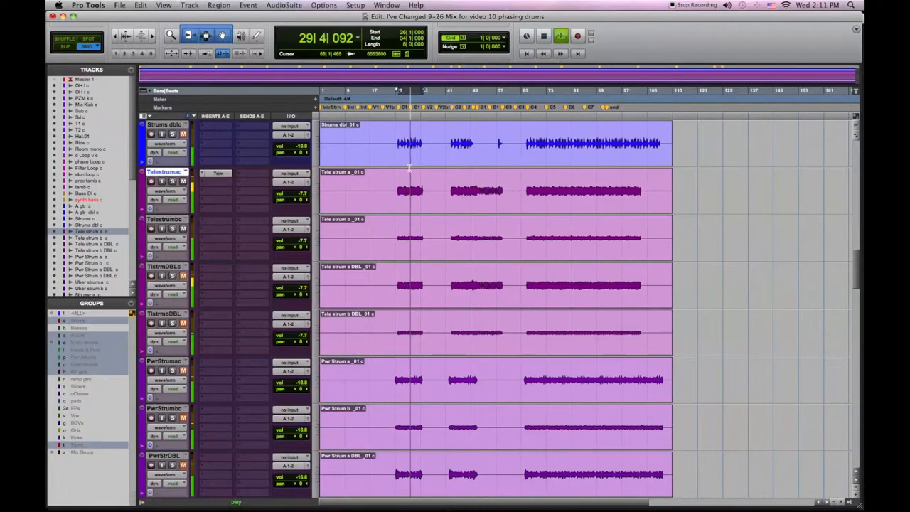
Step: Copy the polarity-flipped Trim insert onto Tele strum a DBL and play back
key(space)
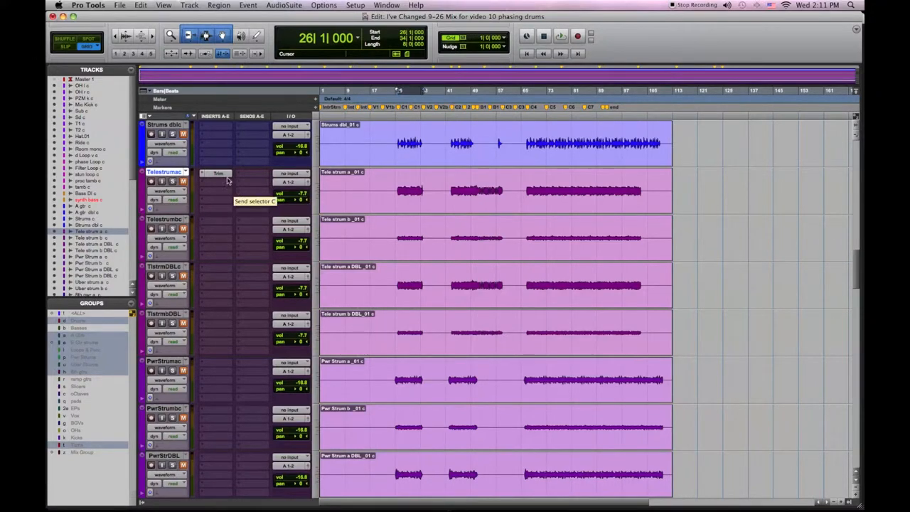
drag(219, 174, 206, 271)
key(space)
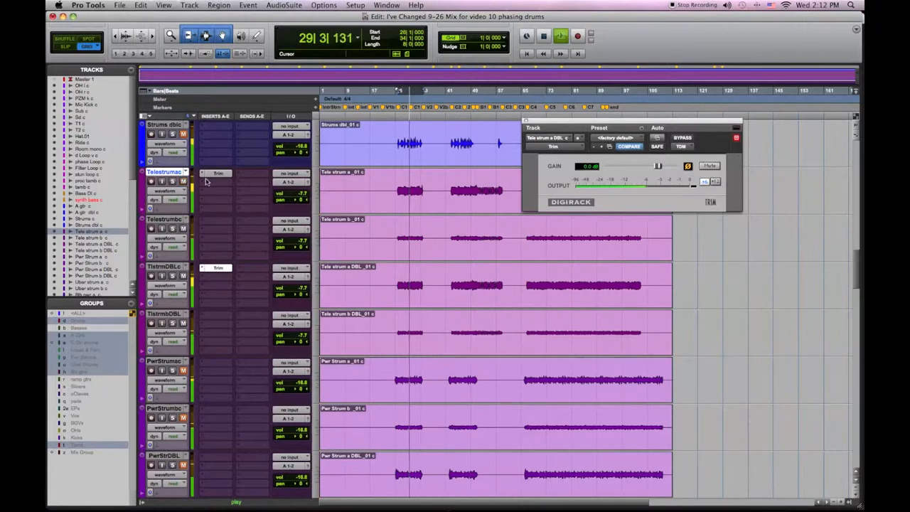
Step: Audition with mute and Trim bypass, then lower the Tele strum tracks to -11.3 dB
click(183, 182)
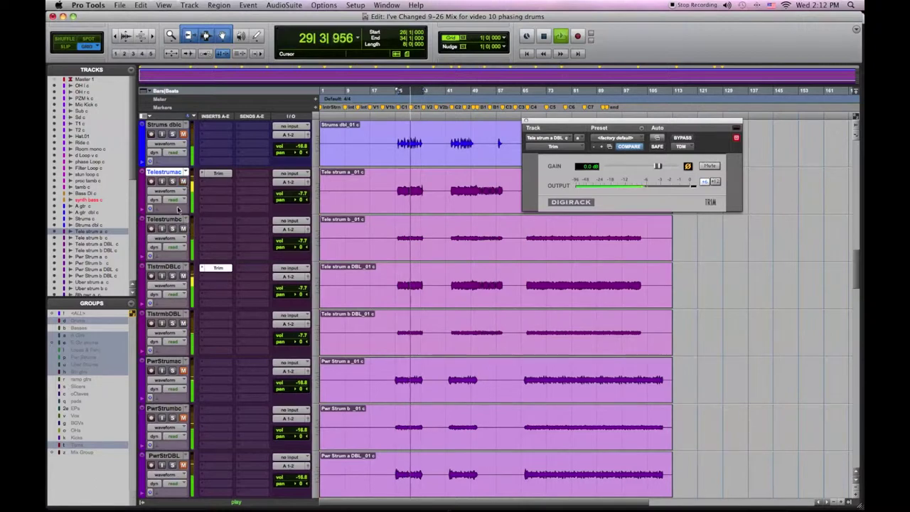
super+click(219, 173)
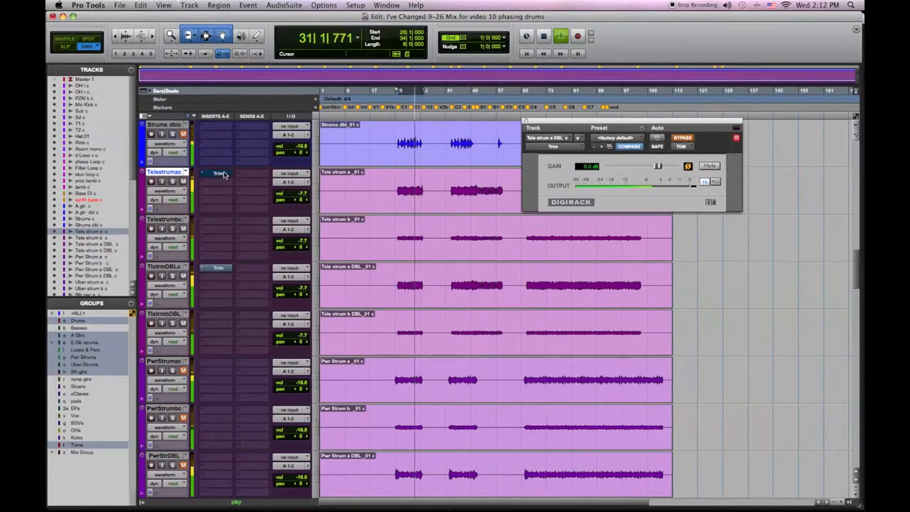
super+click(222, 175)
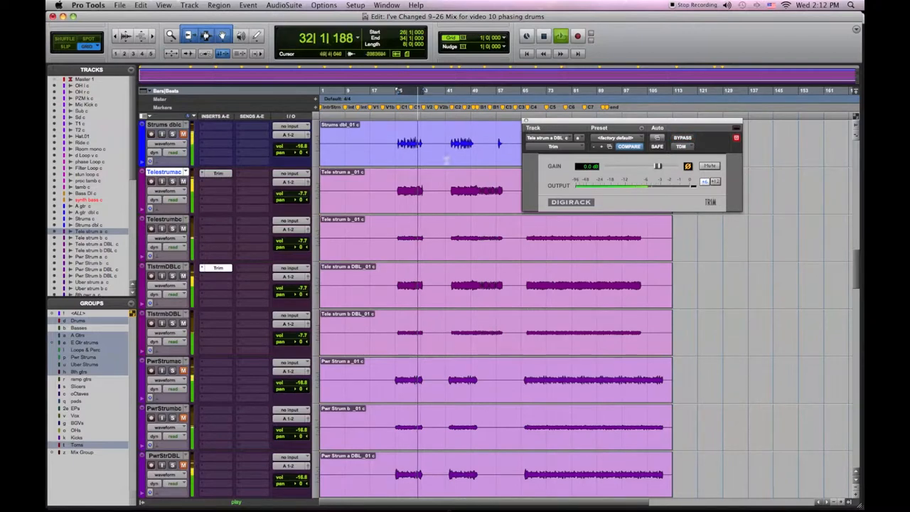
drag(284, 194, 286, 199)
Step: Stop playback, bring up Pwr Strum a, and play the power strums
key(space)
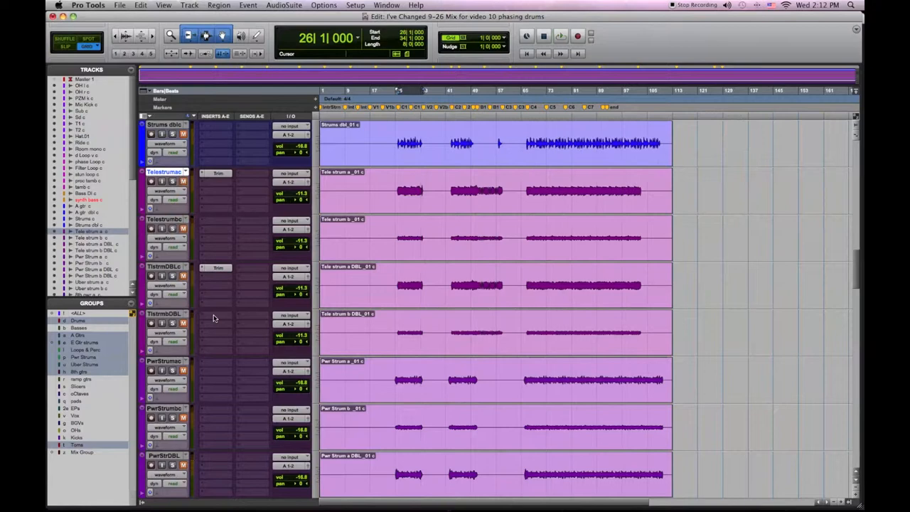
scroll(217, 317, down, 1)
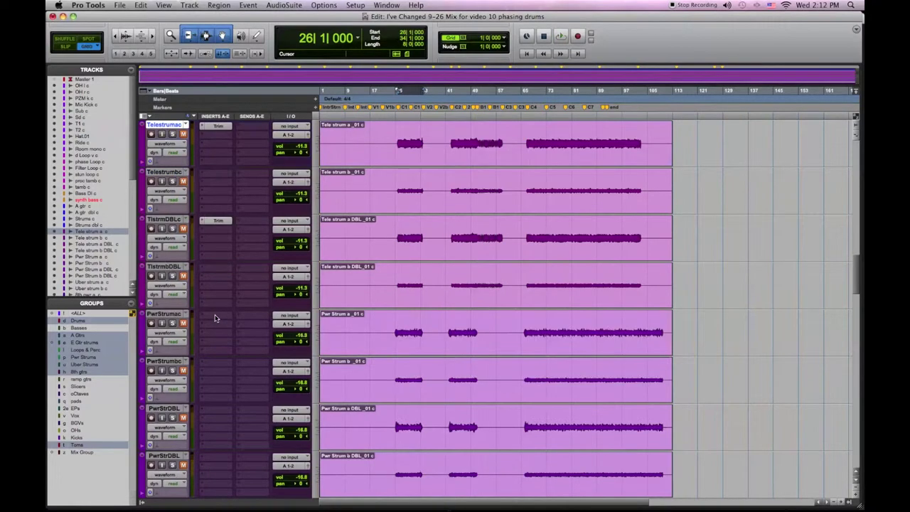
double_click(164, 313)
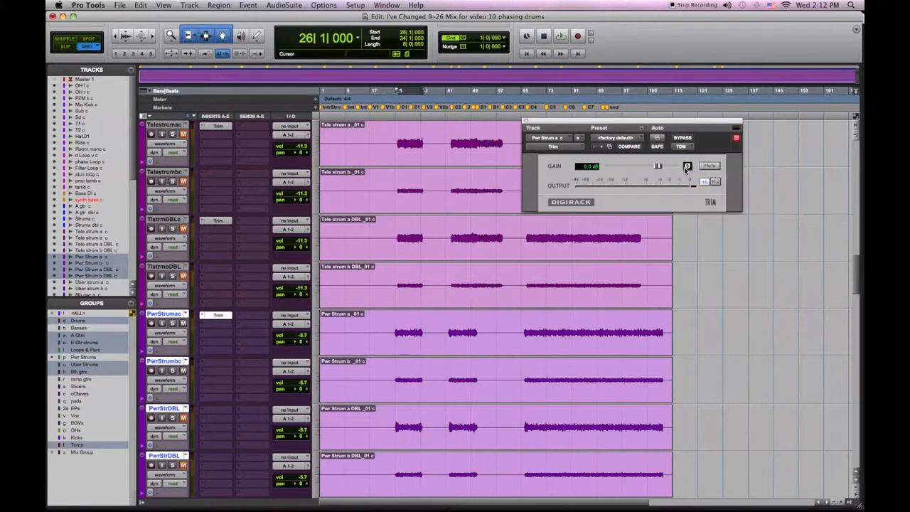
key(space)
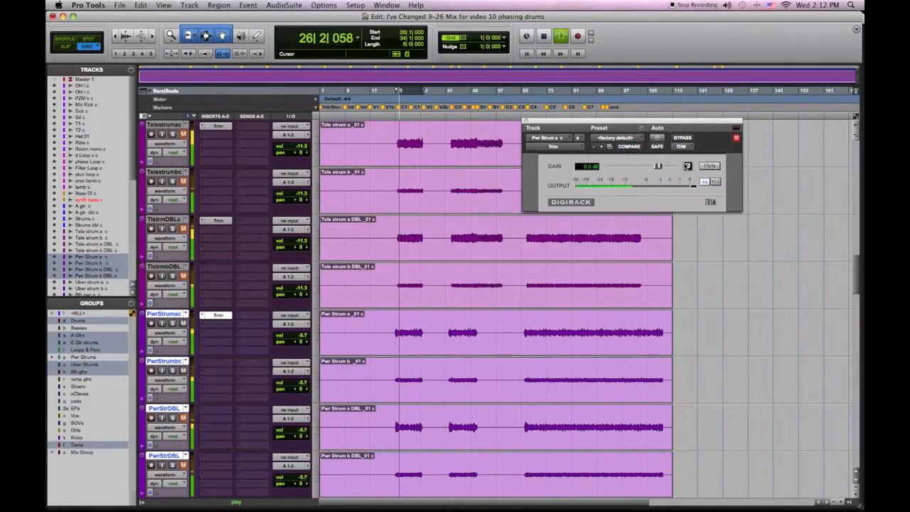
Step: Flip Pwr Strum a's polarity in Trim and compare against the original setting
click(687, 165)
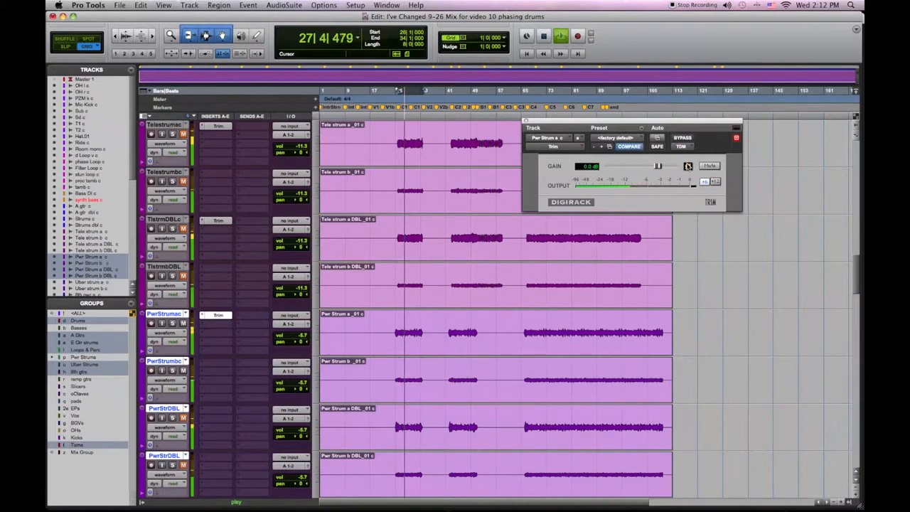
click(688, 166)
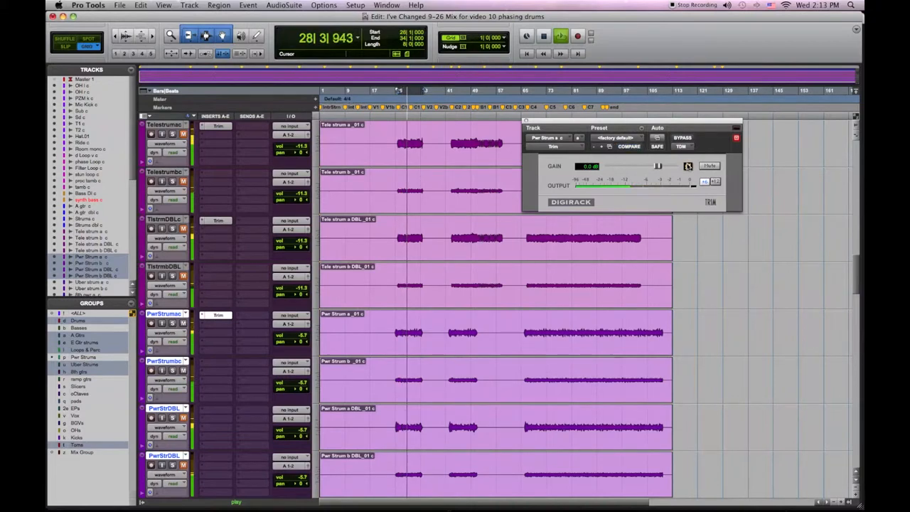
click(689, 166)
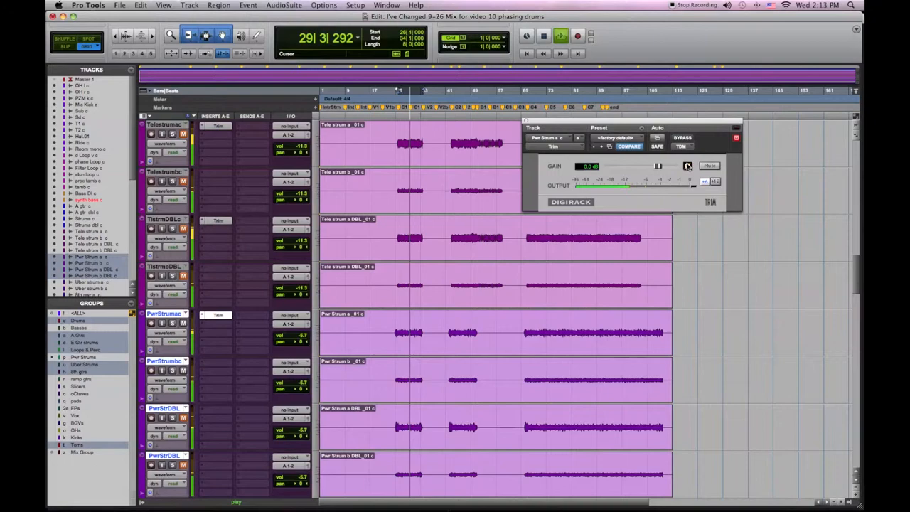